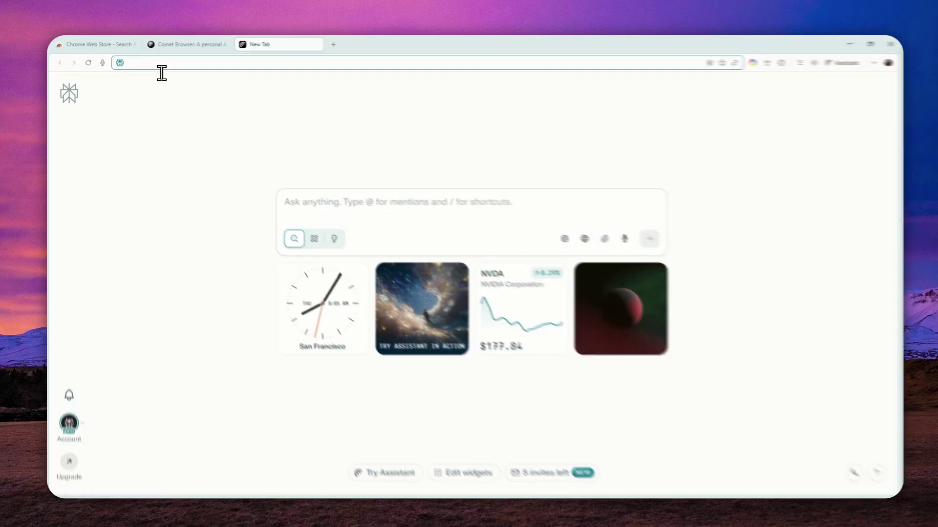
# Search 'latest gpu news today' from the address bar to get Perplexity's GPU news answer
pyautogui.click(160, 70)
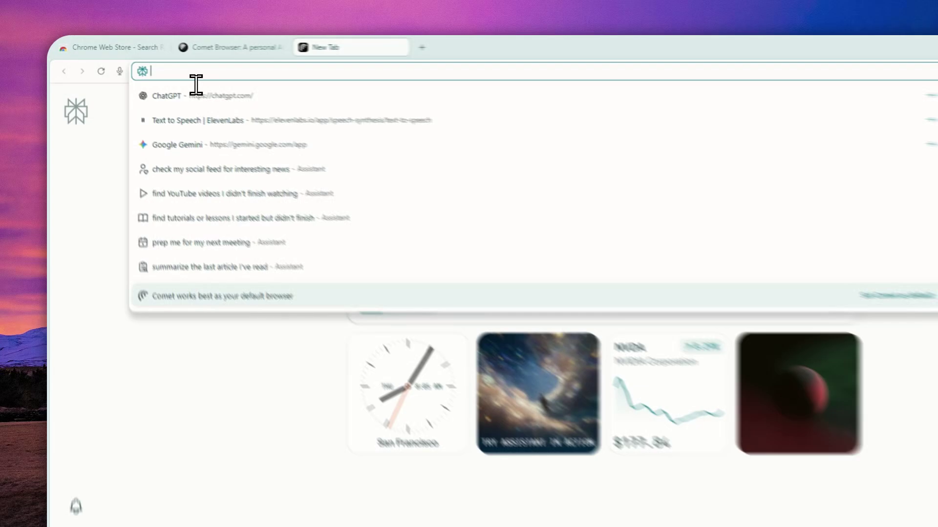
pyautogui.write('lat')
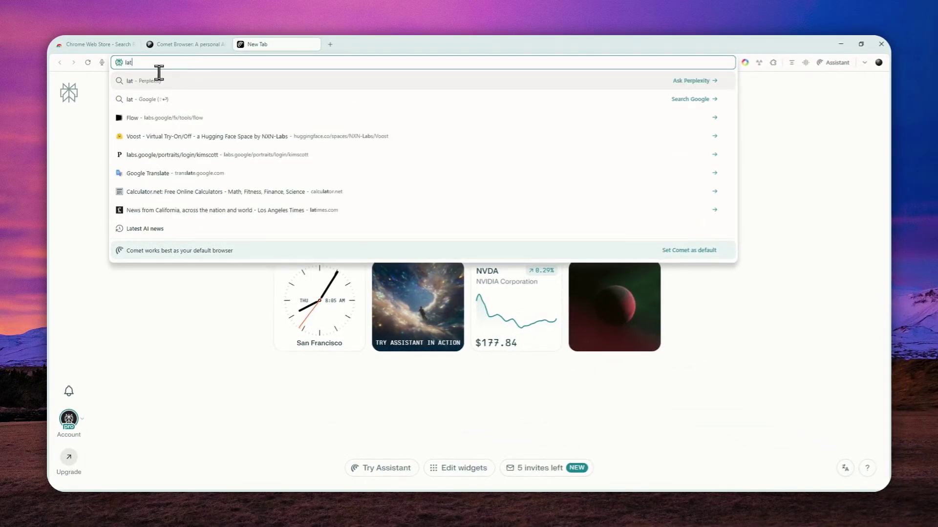
pyautogui.write('est gpu news')
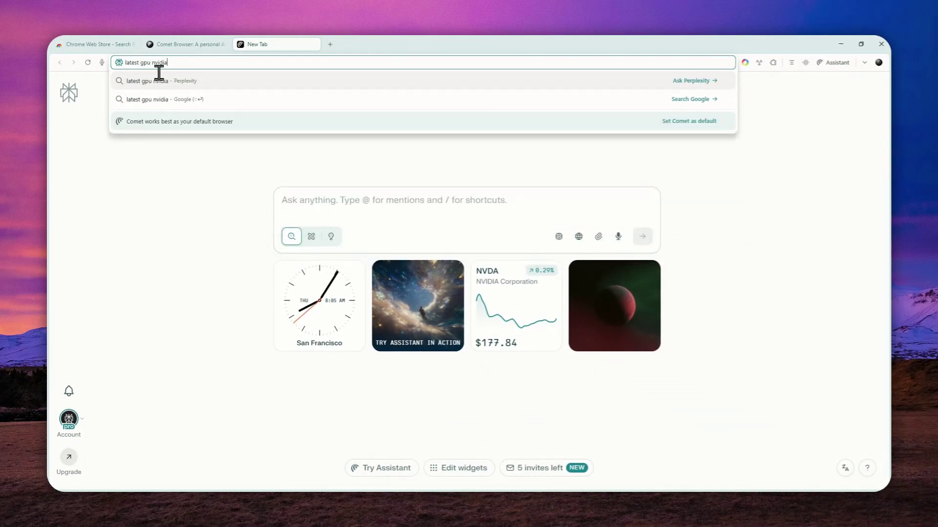
pyautogui.write(' today')
pyautogui.press('Return')
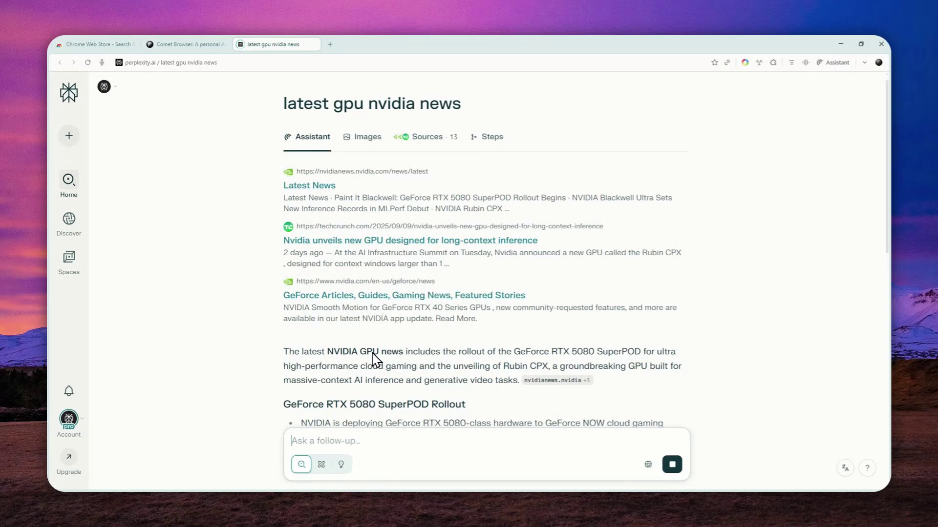
# Read through the Perplexity NVIDIA GPU answer, then switch to the 'Comet Browser: A personal AI assistant' tab
pyautogui.scroll(-3, 430, 291)
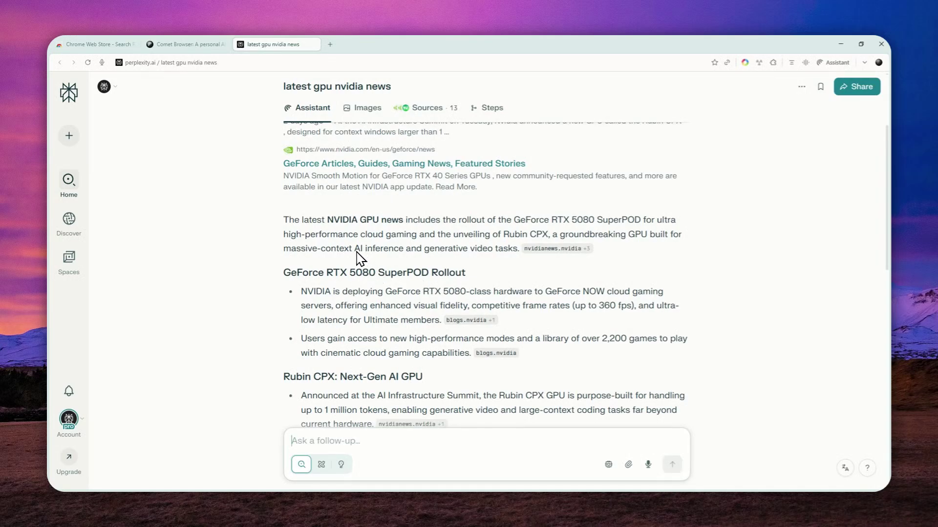
pyautogui.scroll(2, 400, 264)
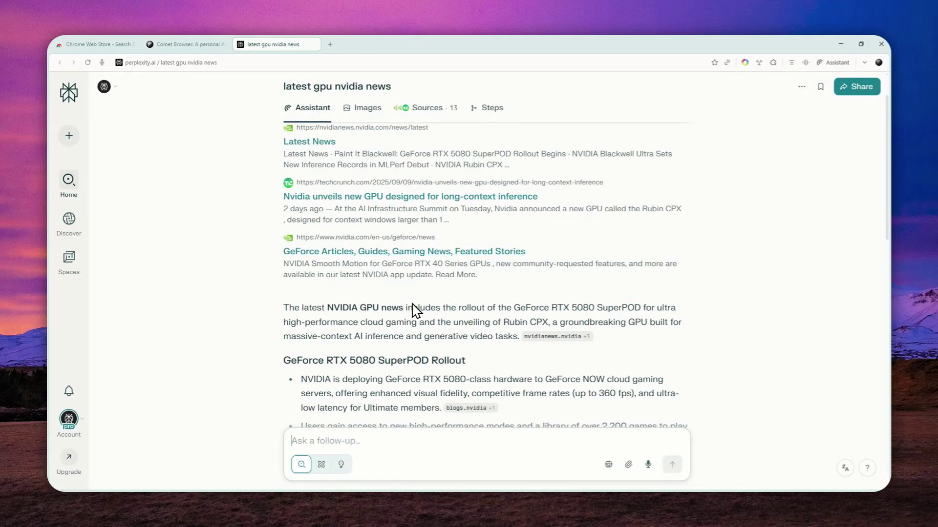
pyautogui.scroll(1, 409, 280)
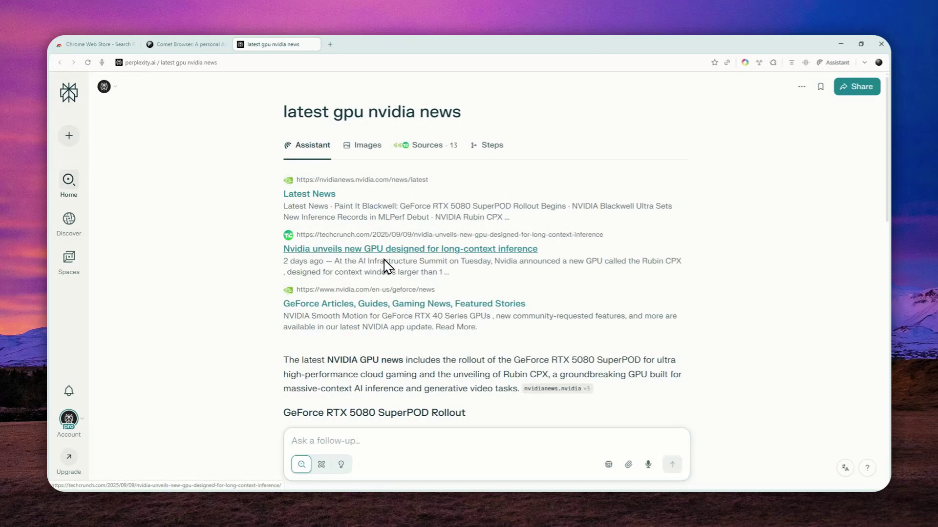
pyautogui.scroll(-3, 259, 223)
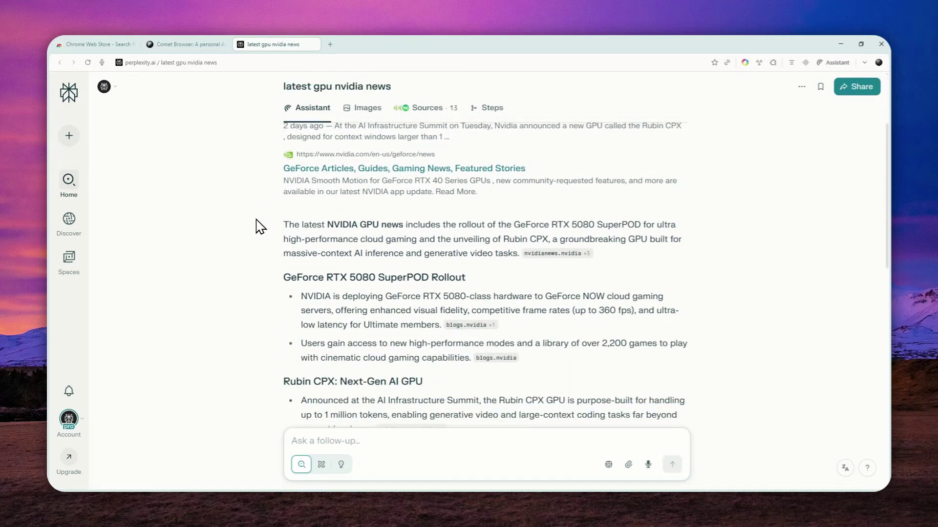
pyautogui.scroll(-1, 260, 227)
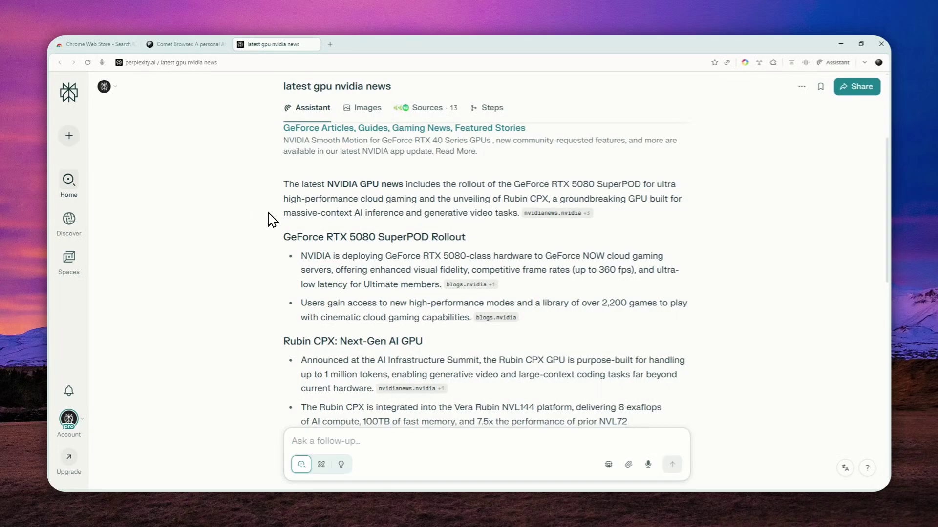
pyautogui.scroll(3, 533, 205)
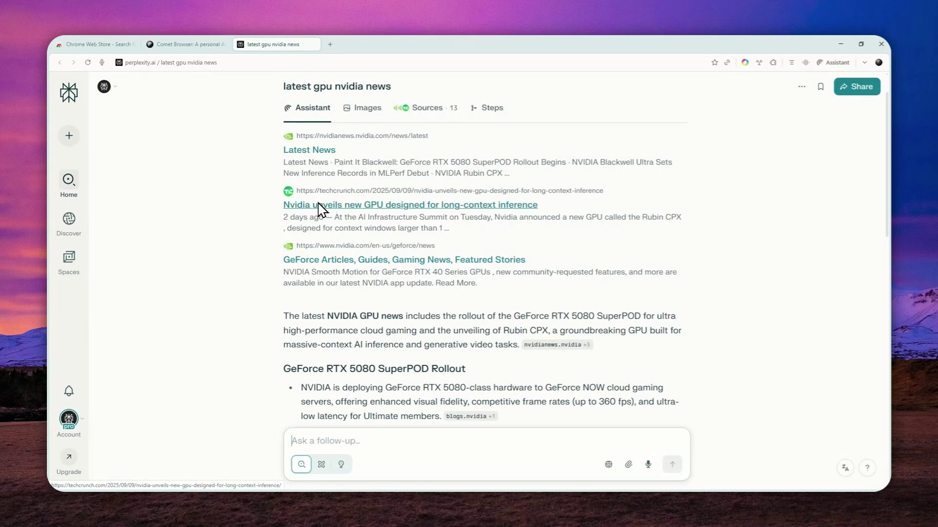
pyautogui.scroll(2, 392, 206)
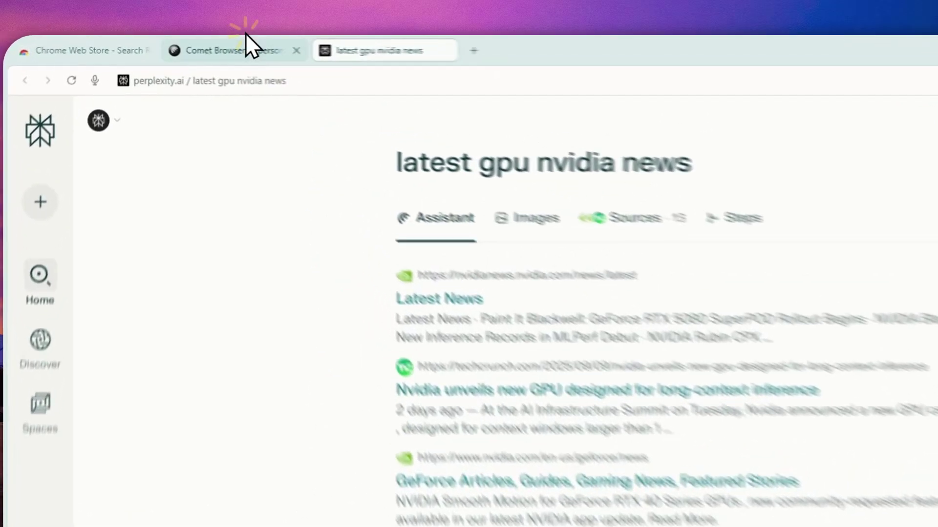
pyautogui.click(194, 43)
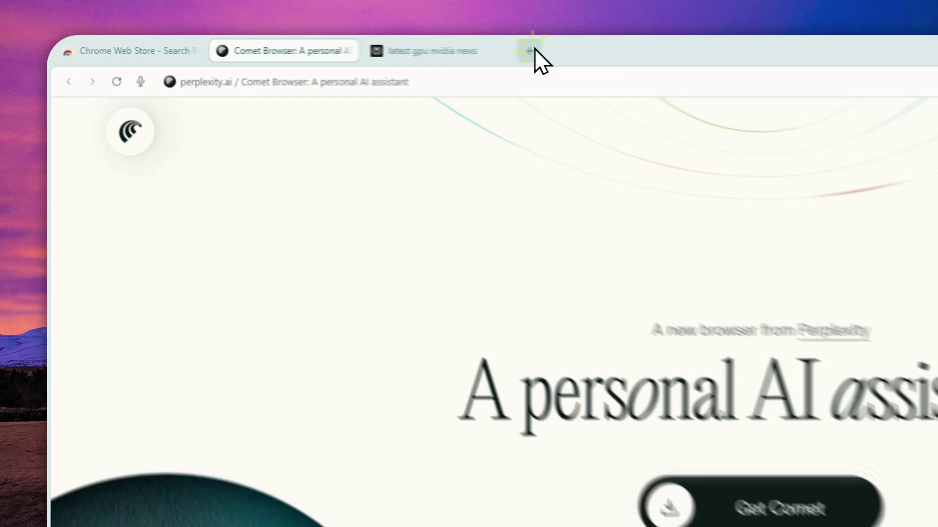
# In a new tab, run 'latest gpu nvidia news' as a Google search using the address-bar suggestion
pyautogui.click(330, 44)
pyautogui.write('labs.google/fx/tools/flow')
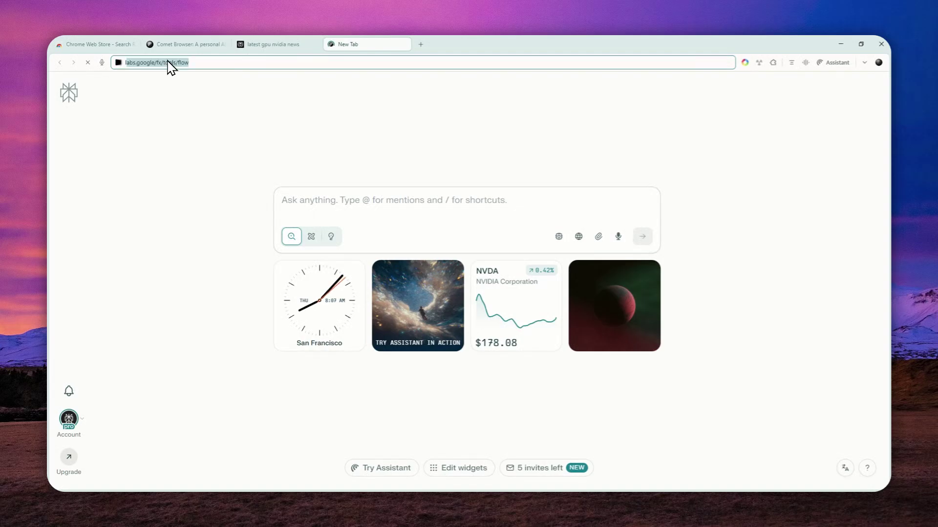
pyautogui.write('latest gpu ')
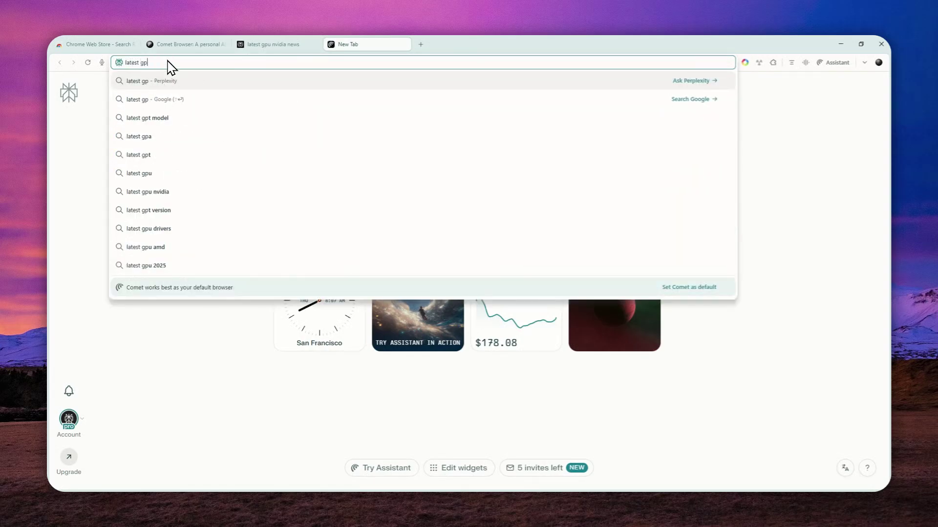
pyautogui.write('nvidia news')
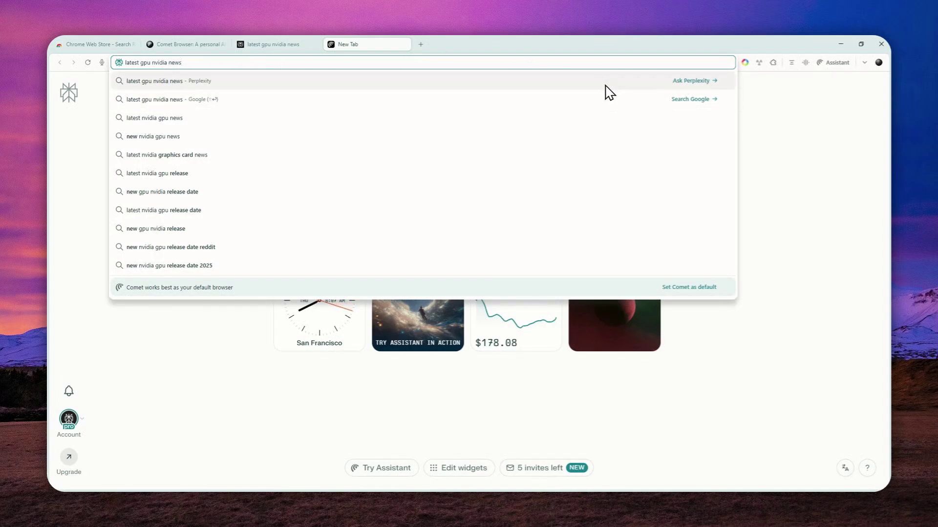
pyautogui.click(607, 95)
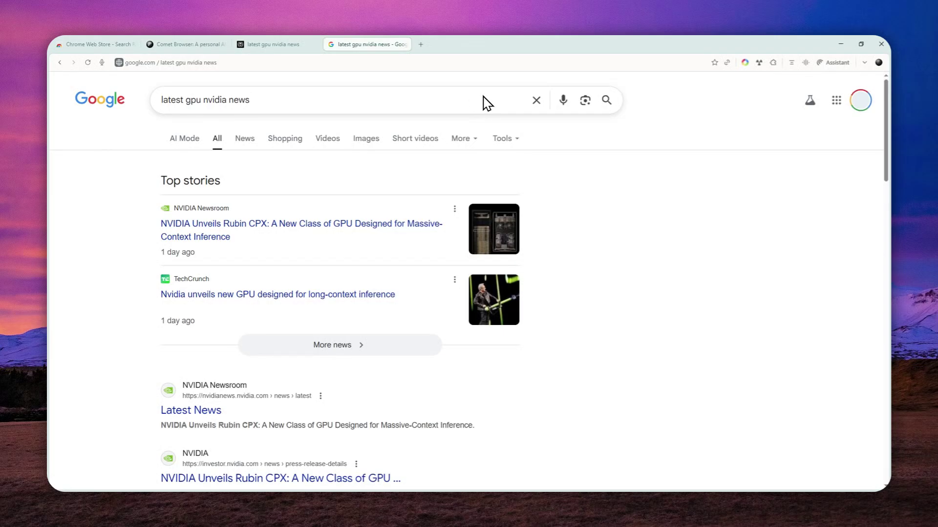
# Make Google the default search engine in place of Perplexity under Manage search engines
pyautogui.click(421, 44)
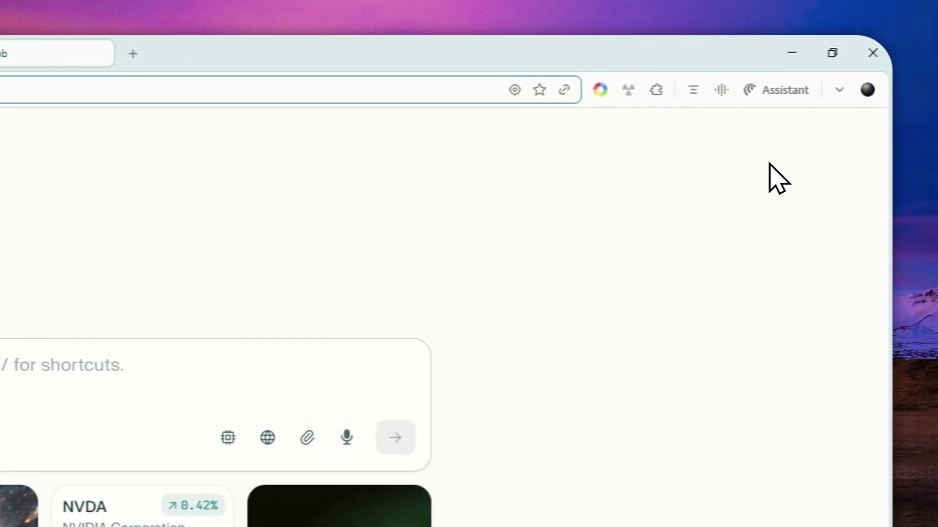
pyautogui.click(825, 85)
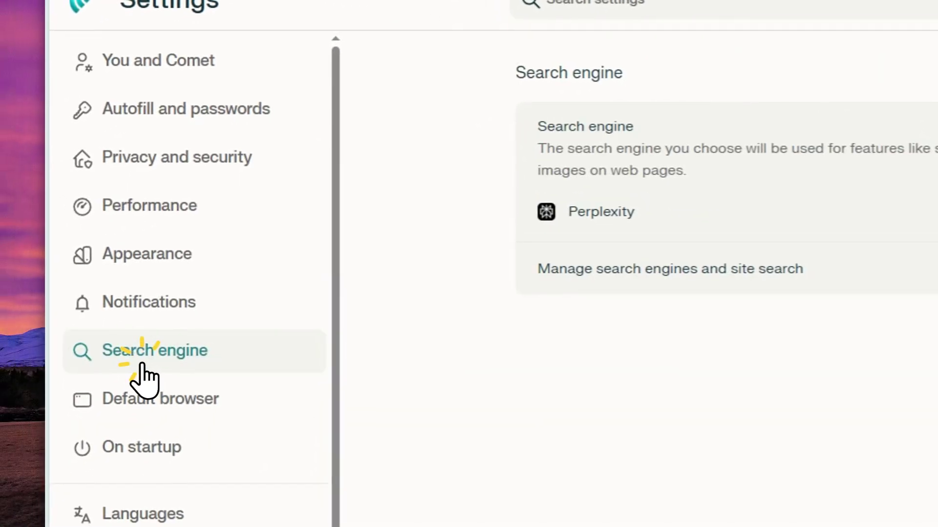
pyautogui.moveTo(422, 254); pyautogui.dragTo(526, 255)
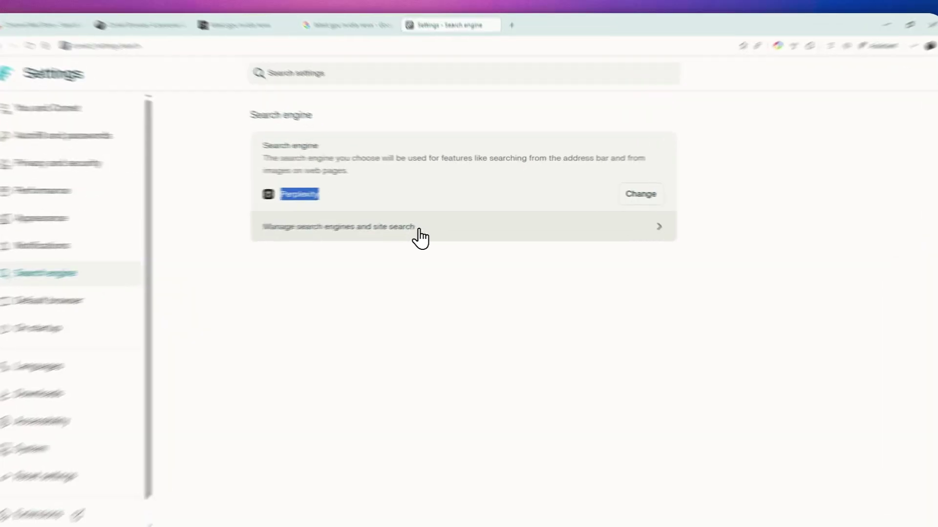
pyautogui.click(390, 223)
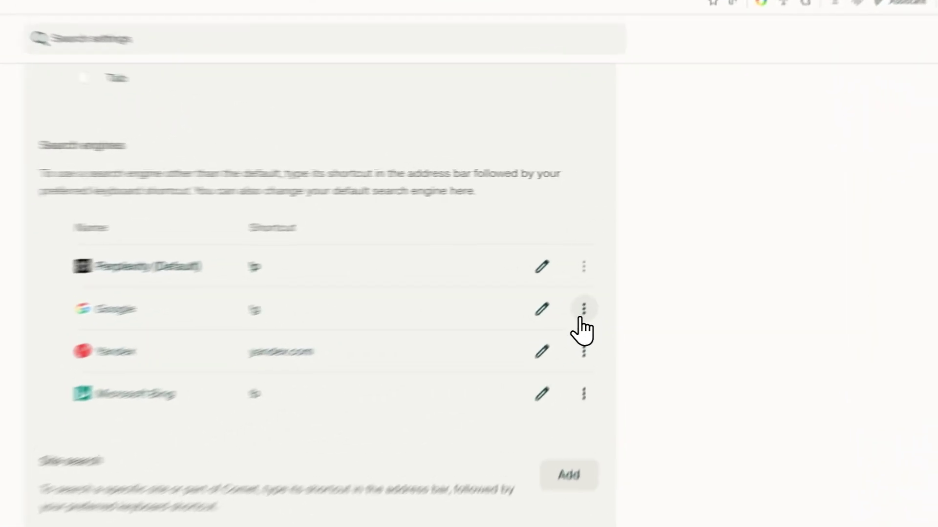
pyautogui.click(633, 258)
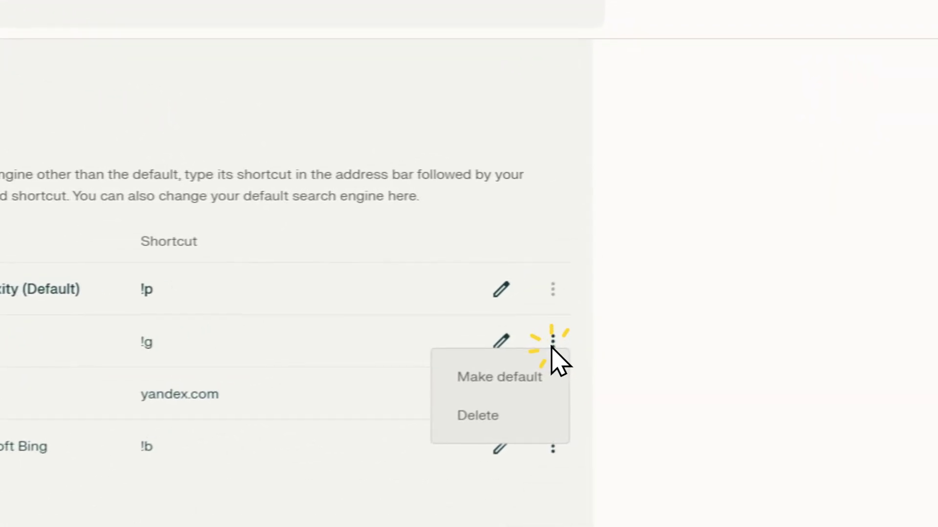
pyautogui.click(470, 383)
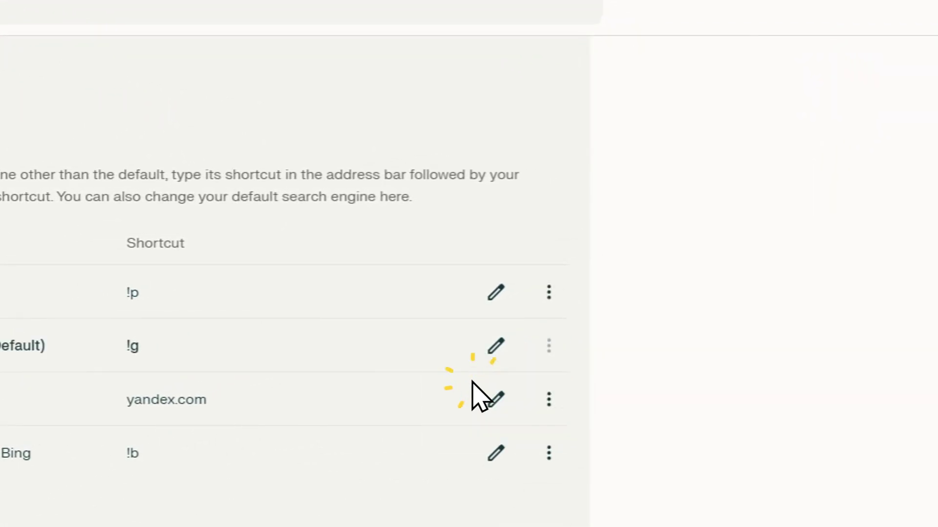
pyautogui.click(519, 36)
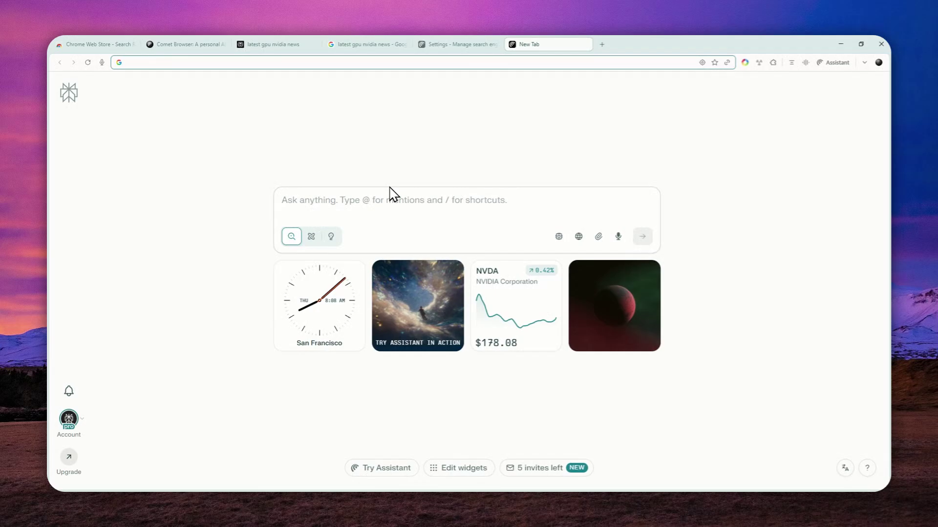
# Search 'amd news' from the address bar, which now returns Google results
pyautogui.click(141, 63)
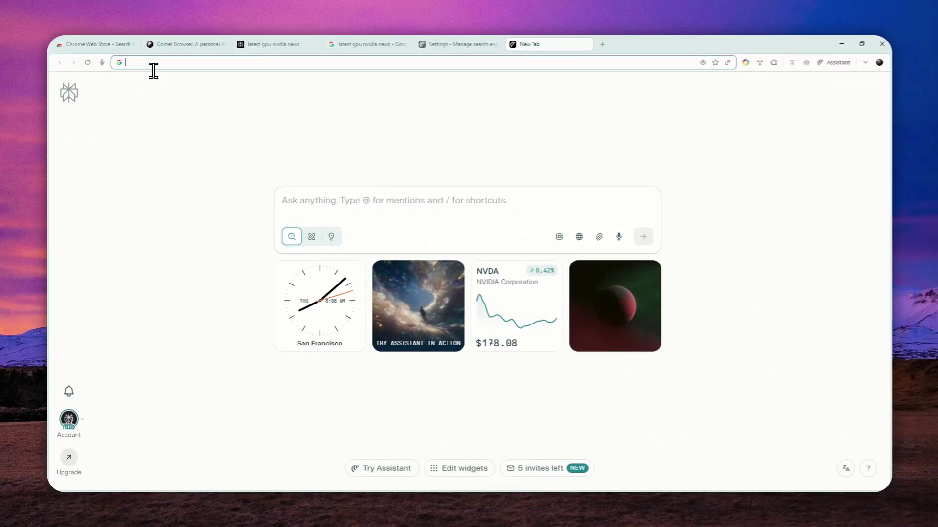
pyautogui.write('amd')
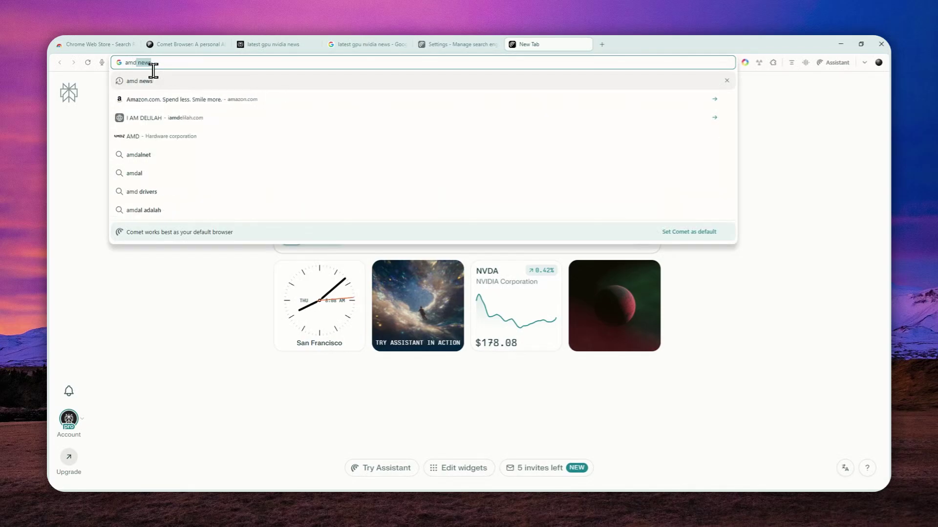
pyautogui.write(' news')
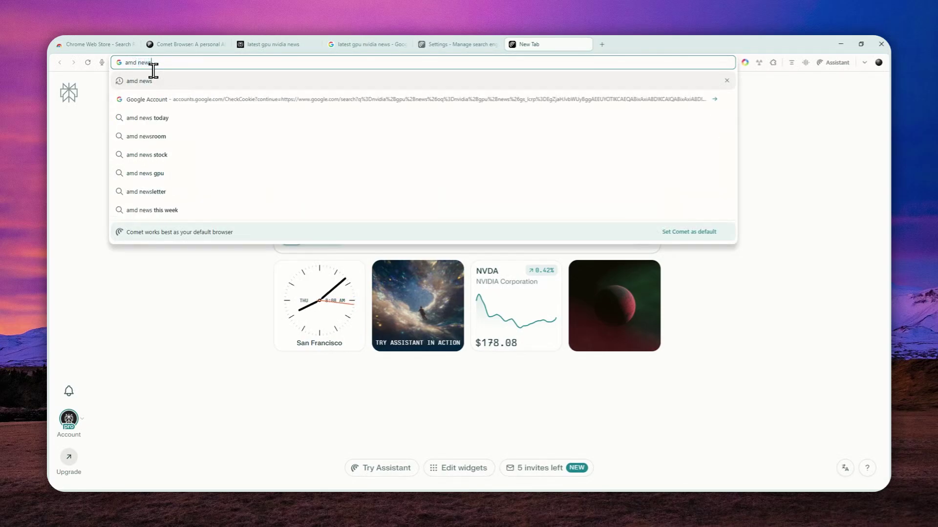
pyautogui.press('Return')
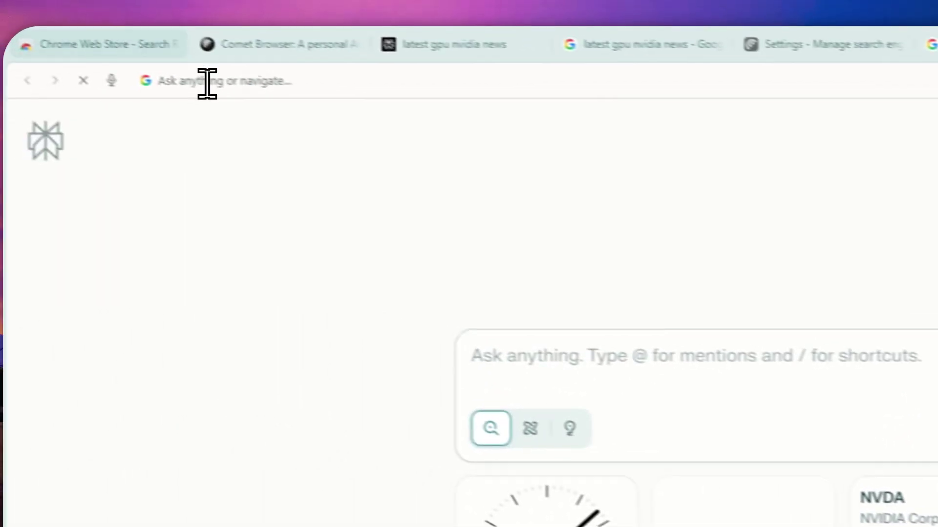
# Send the AMD news query to Perplexity with a bang shortcut instead of Google
pyautogui.click(210, 85)
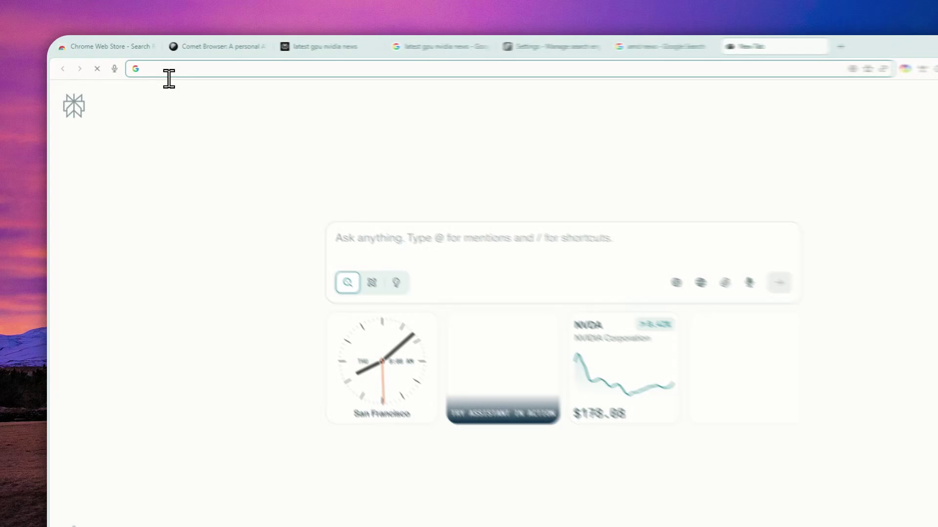
pyautogui.write('i')
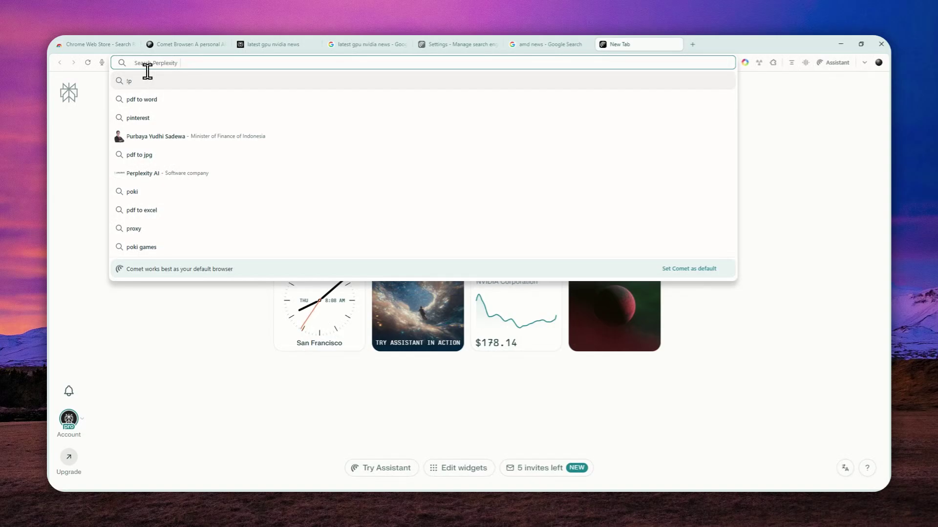
pyautogui.write('amd rx')
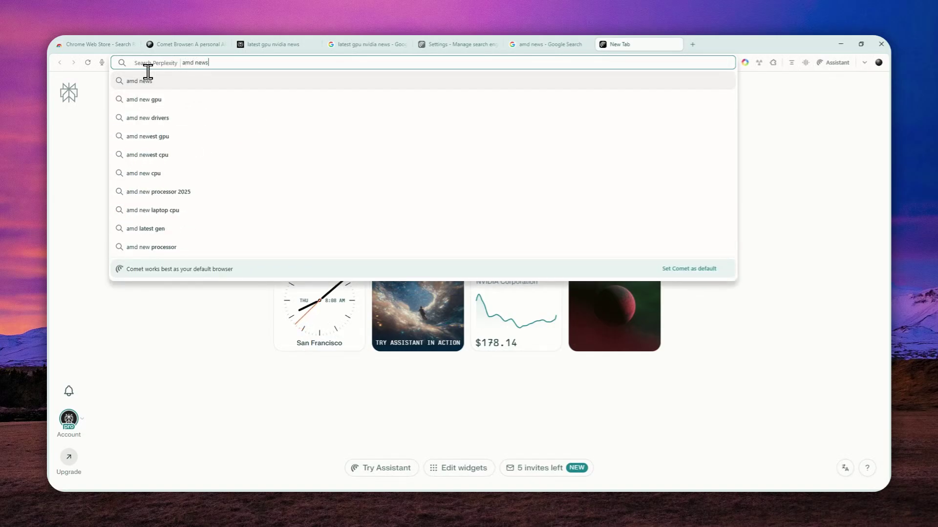
pyautogui.press('Return')
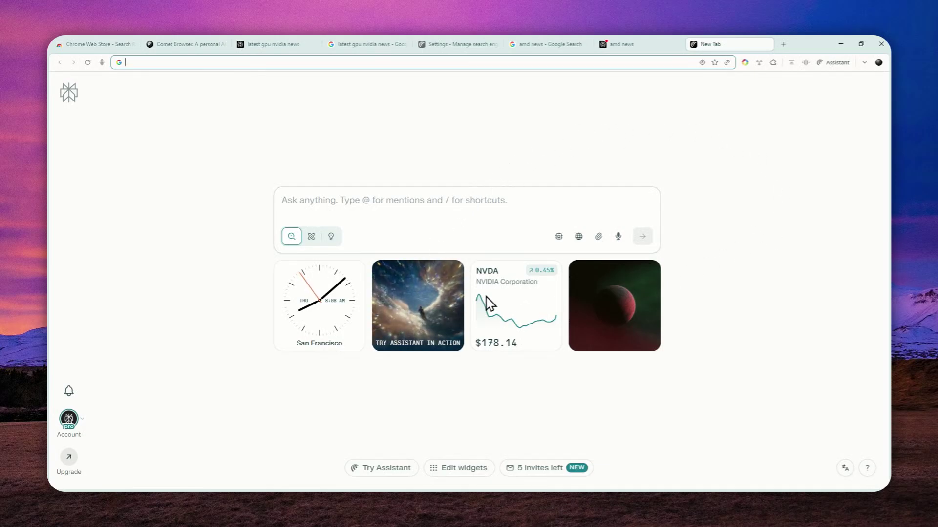
pyautogui.click(86, 40)
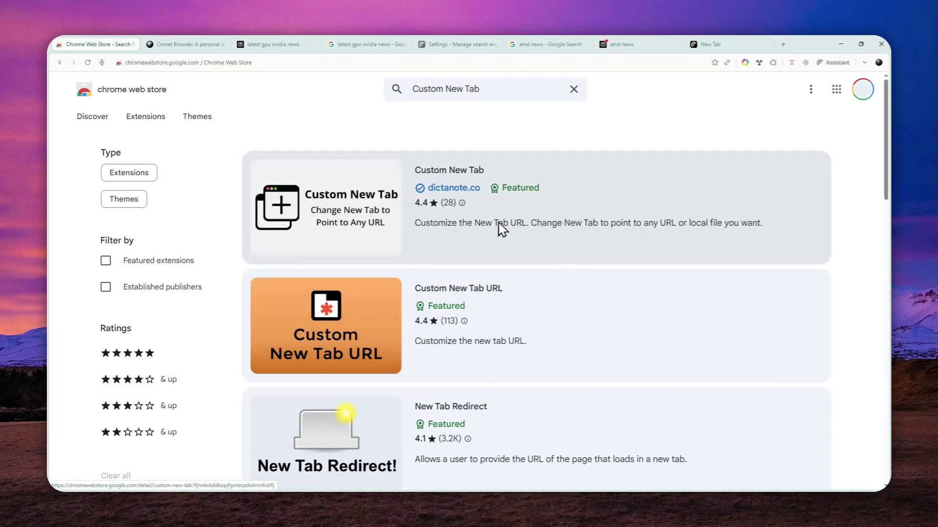
pyautogui.scroll(-3, 483, 247)
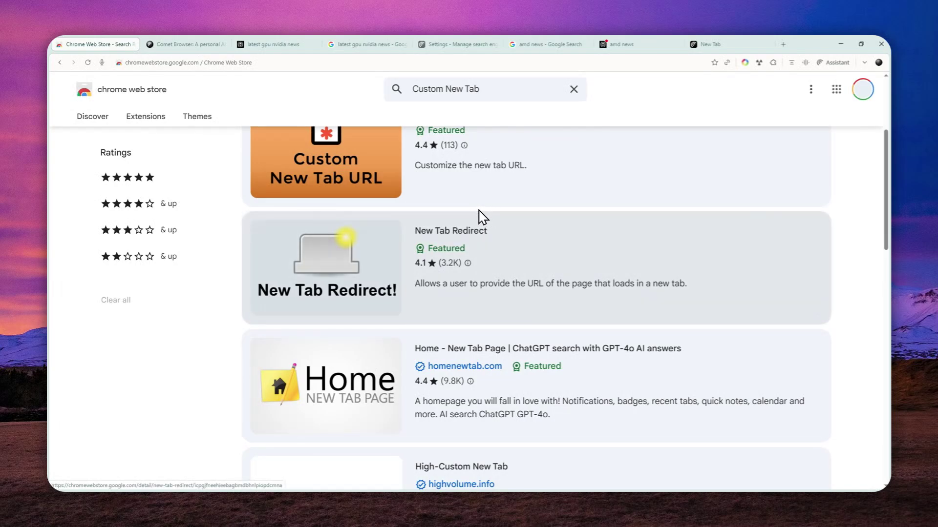
pyautogui.scroll(3, 550, 267)
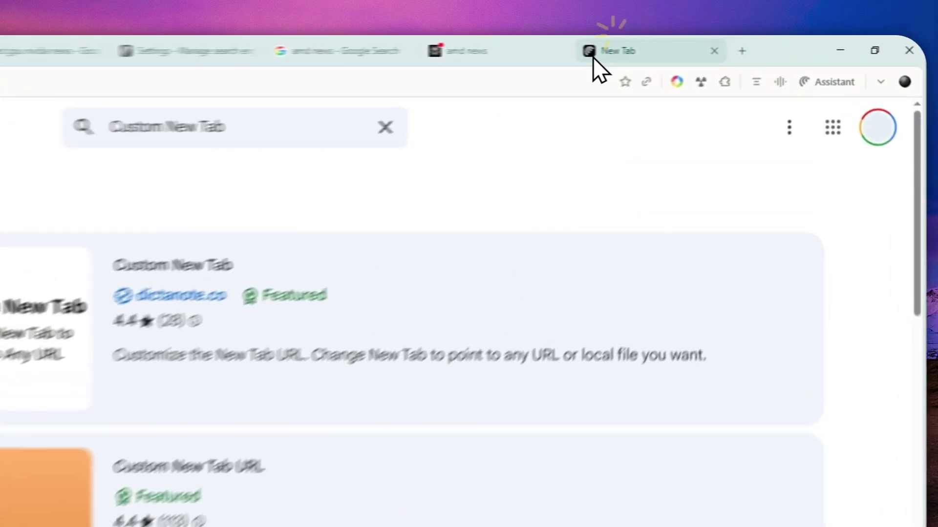
pyautogui.click(708, 44)
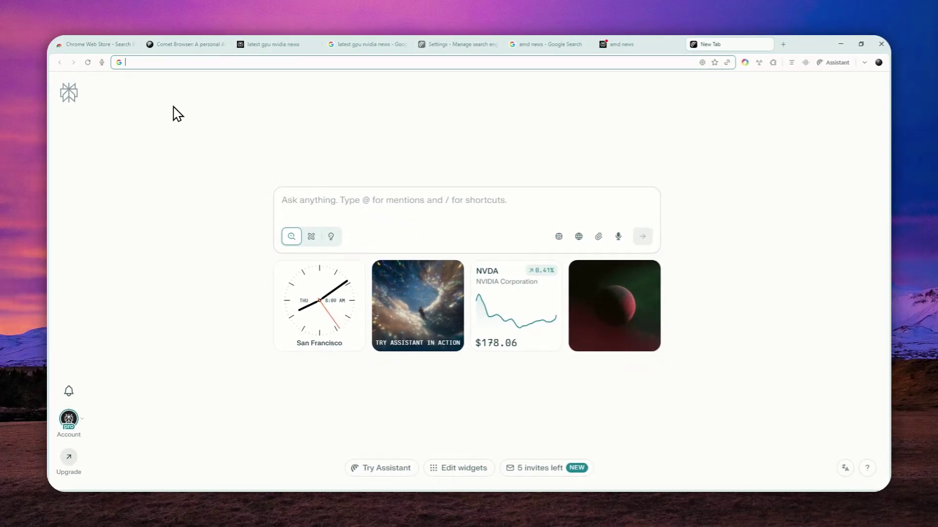
# Show the assistant shortcuts on the new tab page, then return to the 'Comet Browser: A personal AI assistant' tab
pyautogui.click(157, 69)
pyautogui.click(309, 209)
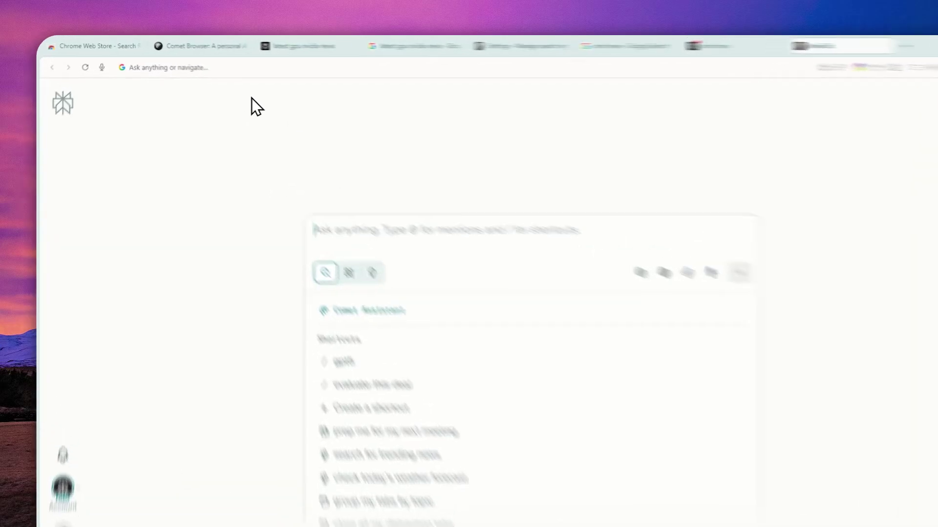
pyautogui.click(203, 44)
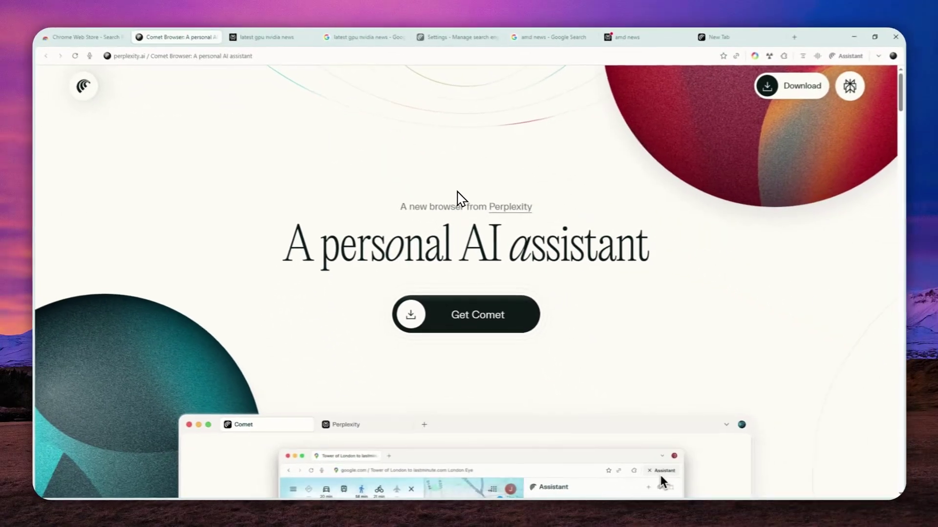